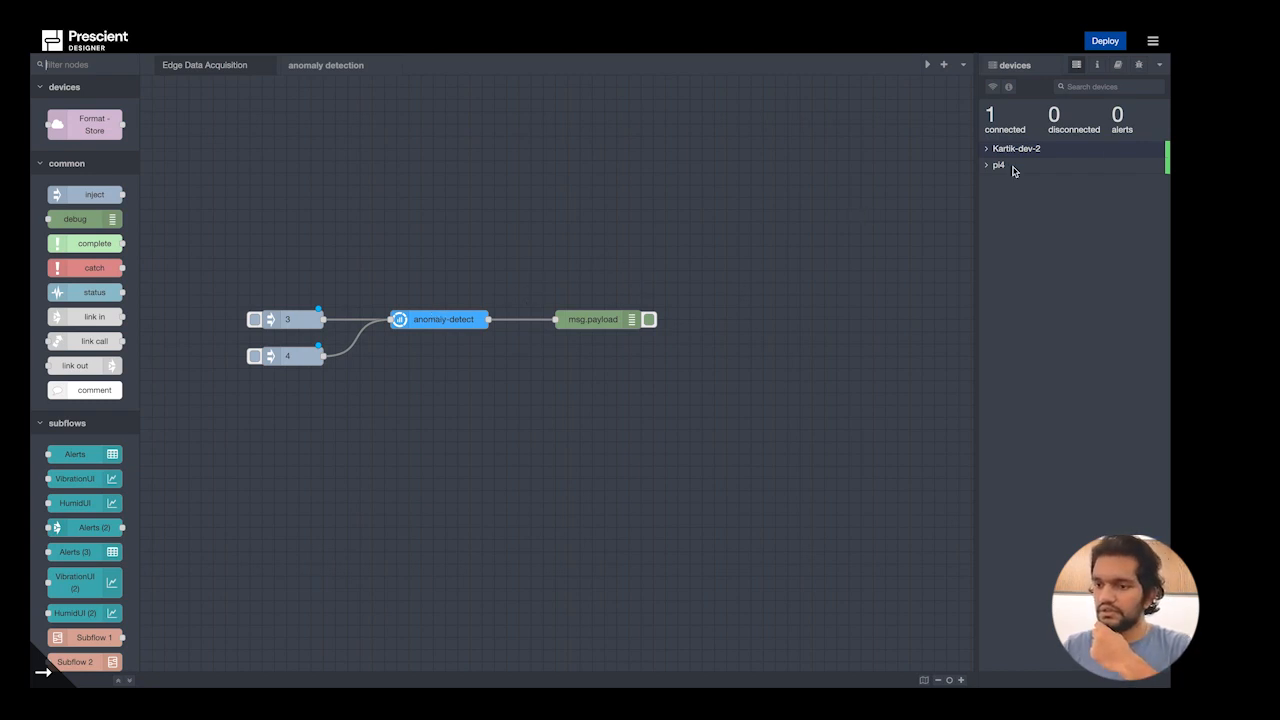
Step: Review the Mode, Operation and Window Interval choices in the anomaly-detect node's properties, with the debug output shown alongside
click(1139, 65)
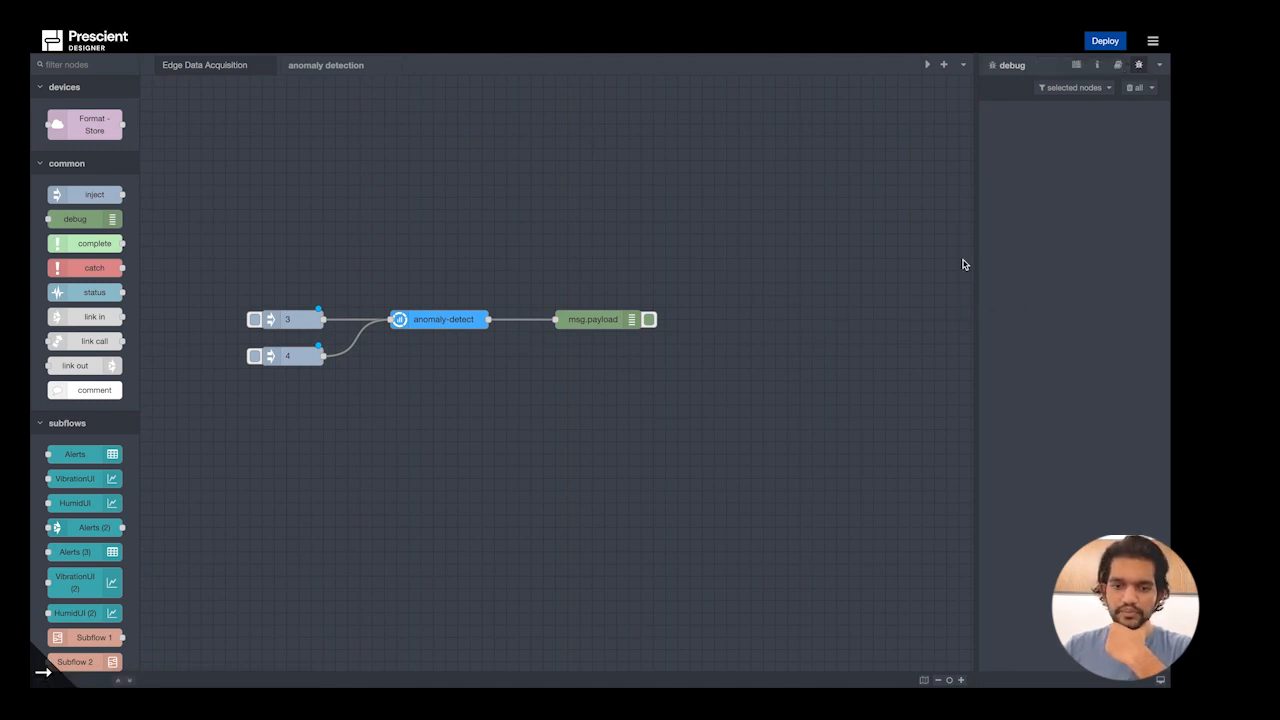
double_click(442, 324)
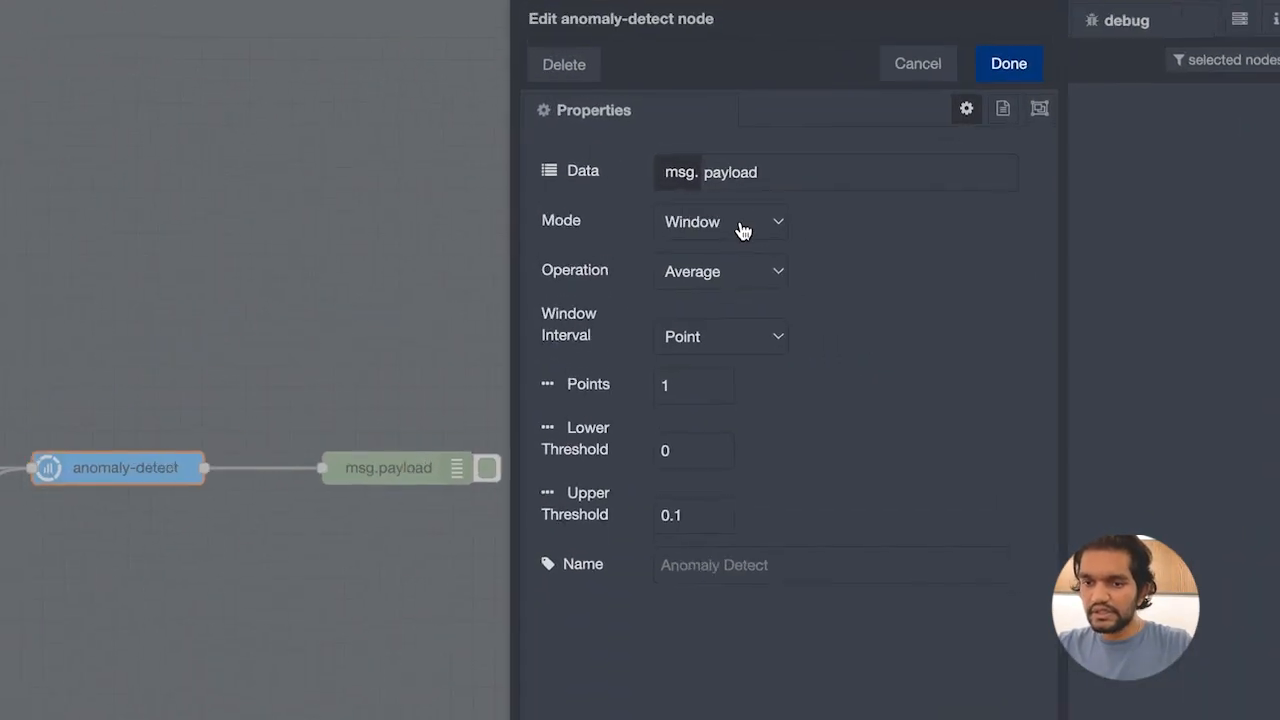
click(737, 229)
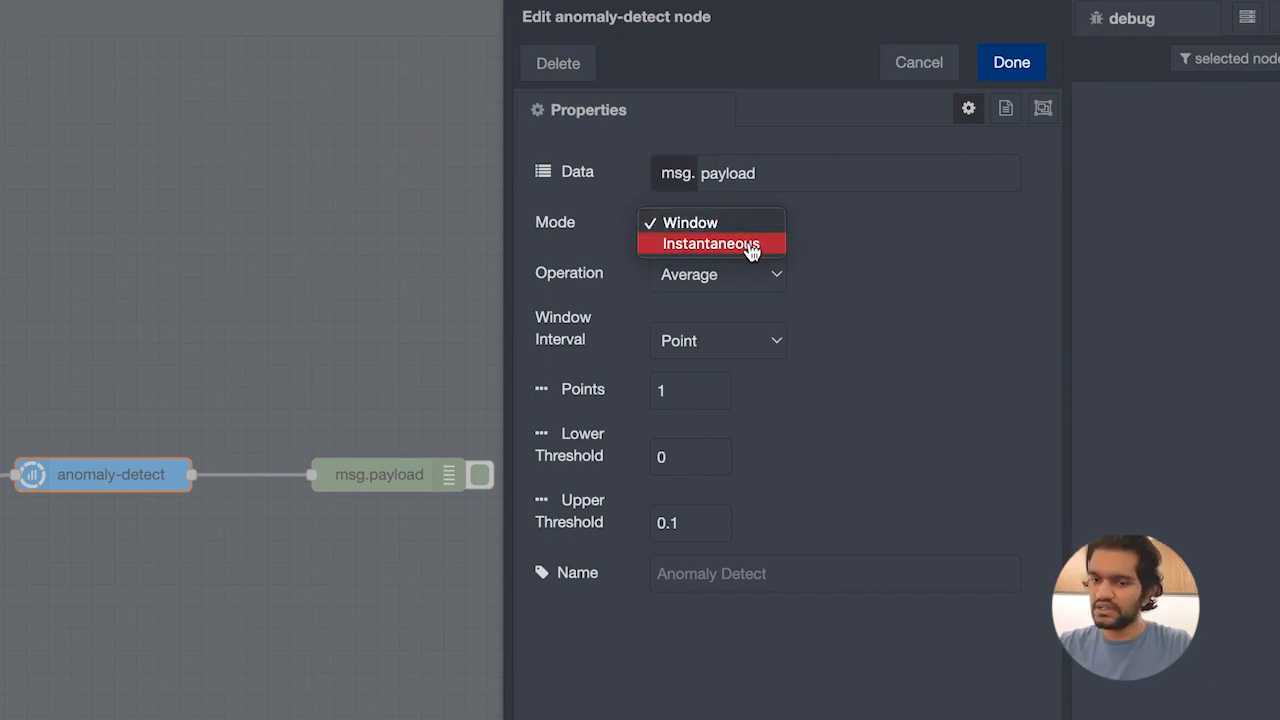
click(884, 237)
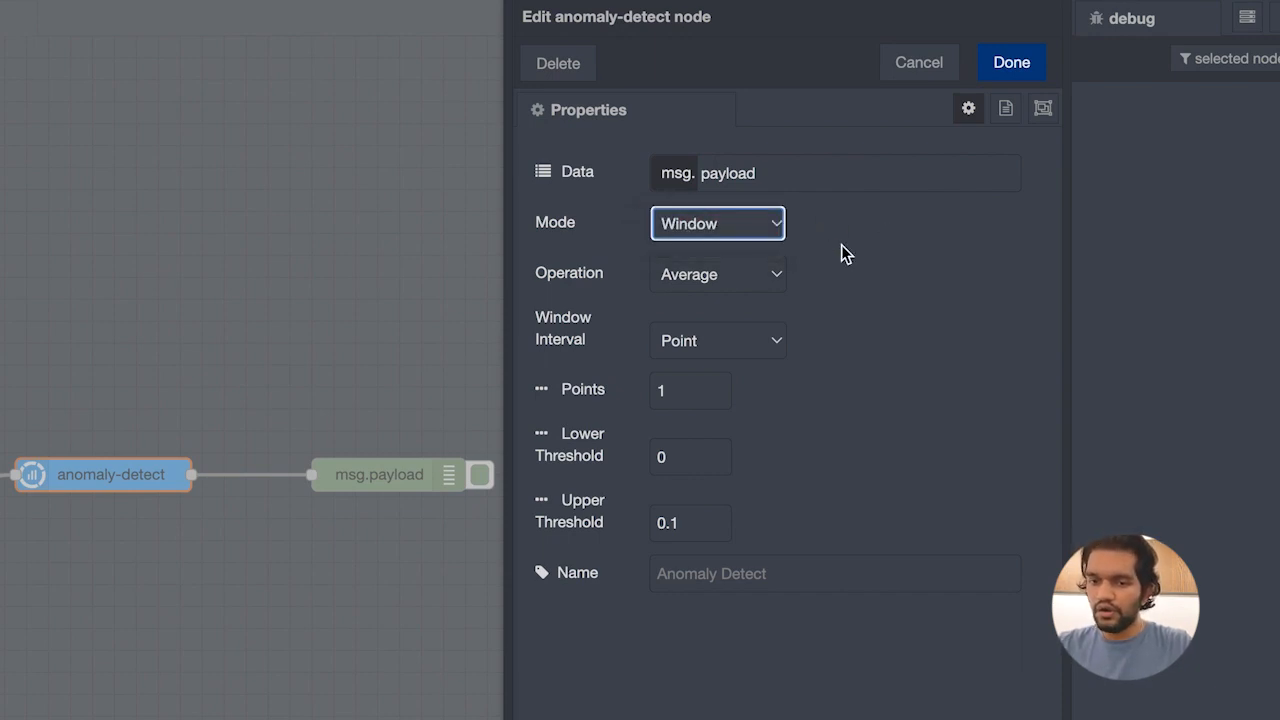
click(733, 285)
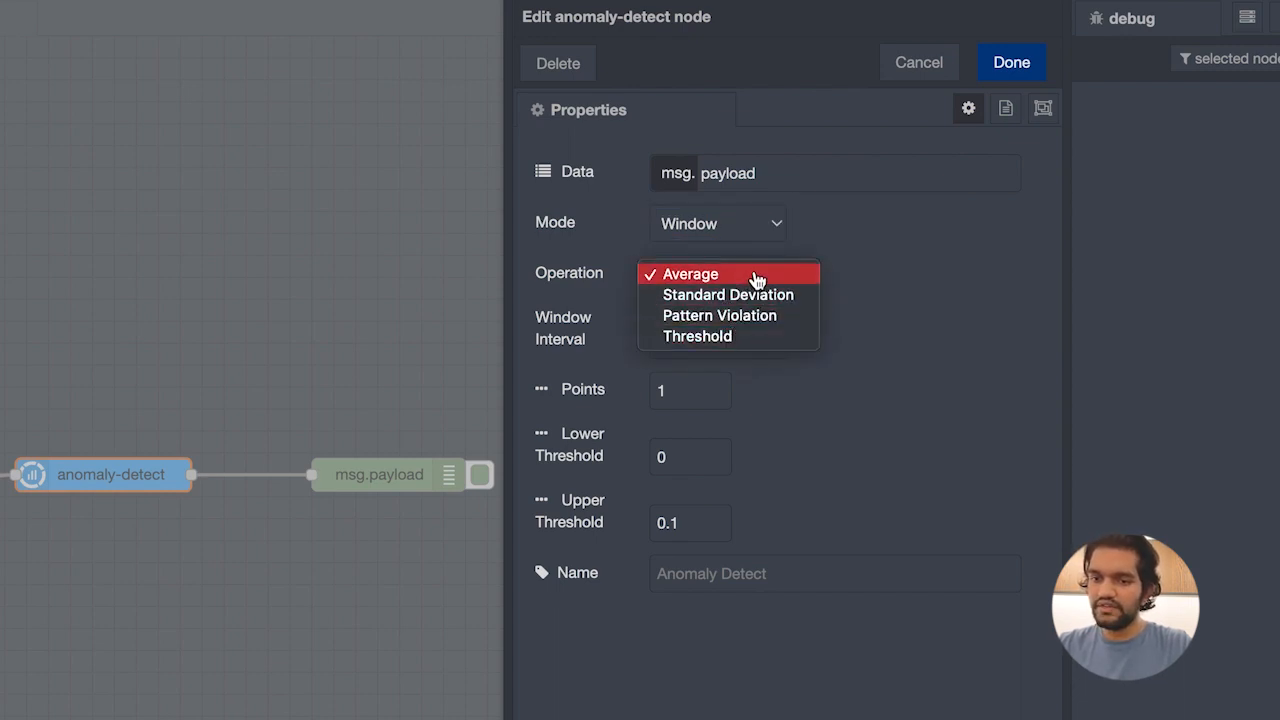
click(908, 314)
click(757, 350)
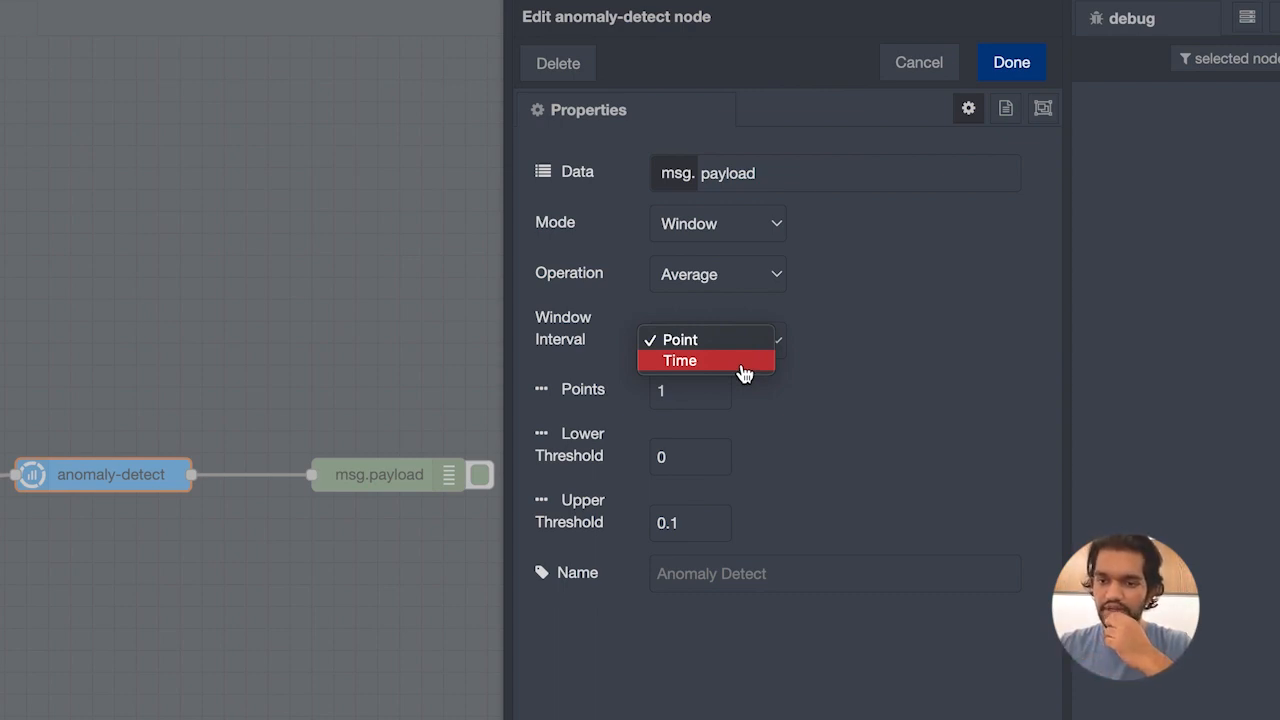
click(795, 408)
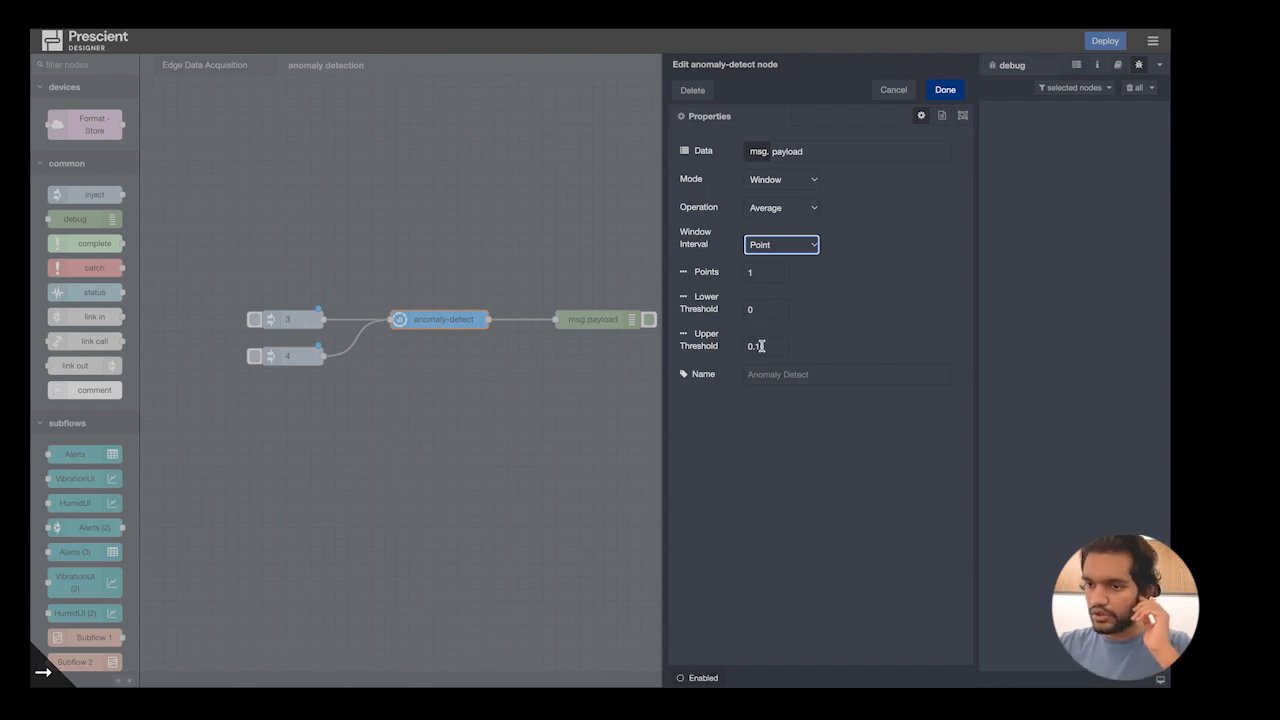
Step: Read the anomaly-detect node's help on window and instantaneous modes, their operations and the example, then close the node's properties
click(1118, 64)
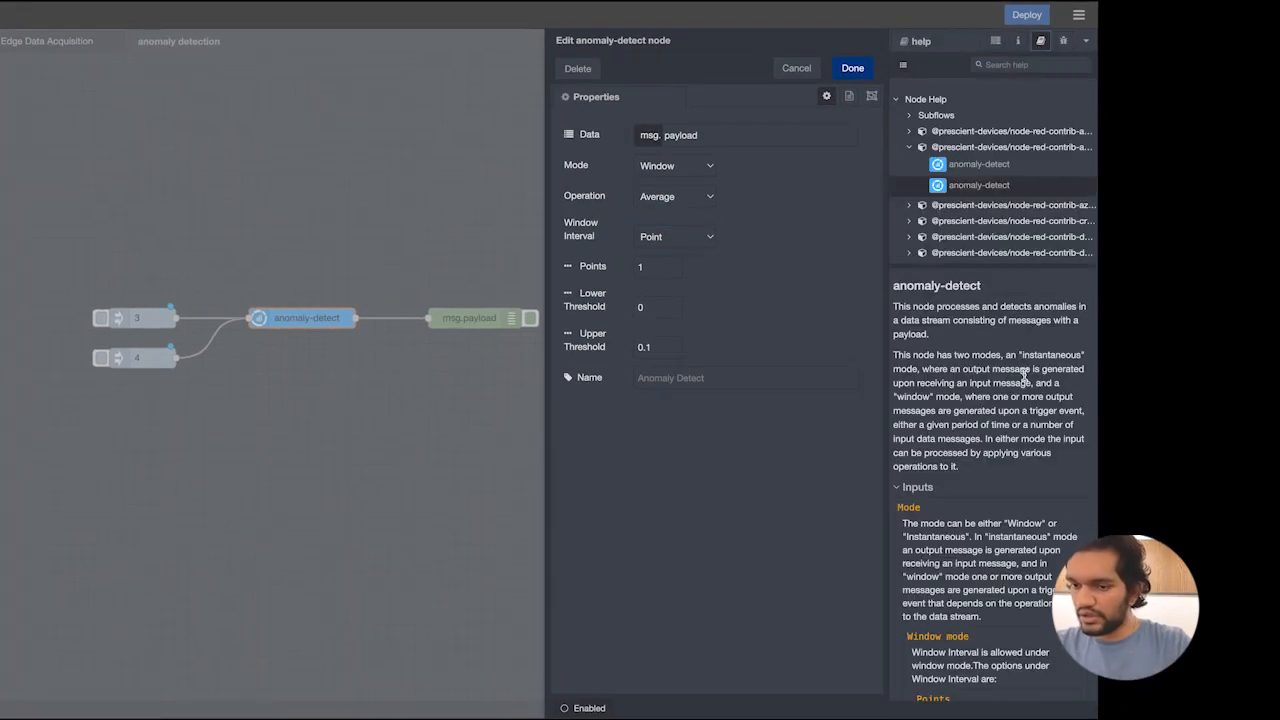
scroll(1024, 378, down, 2)
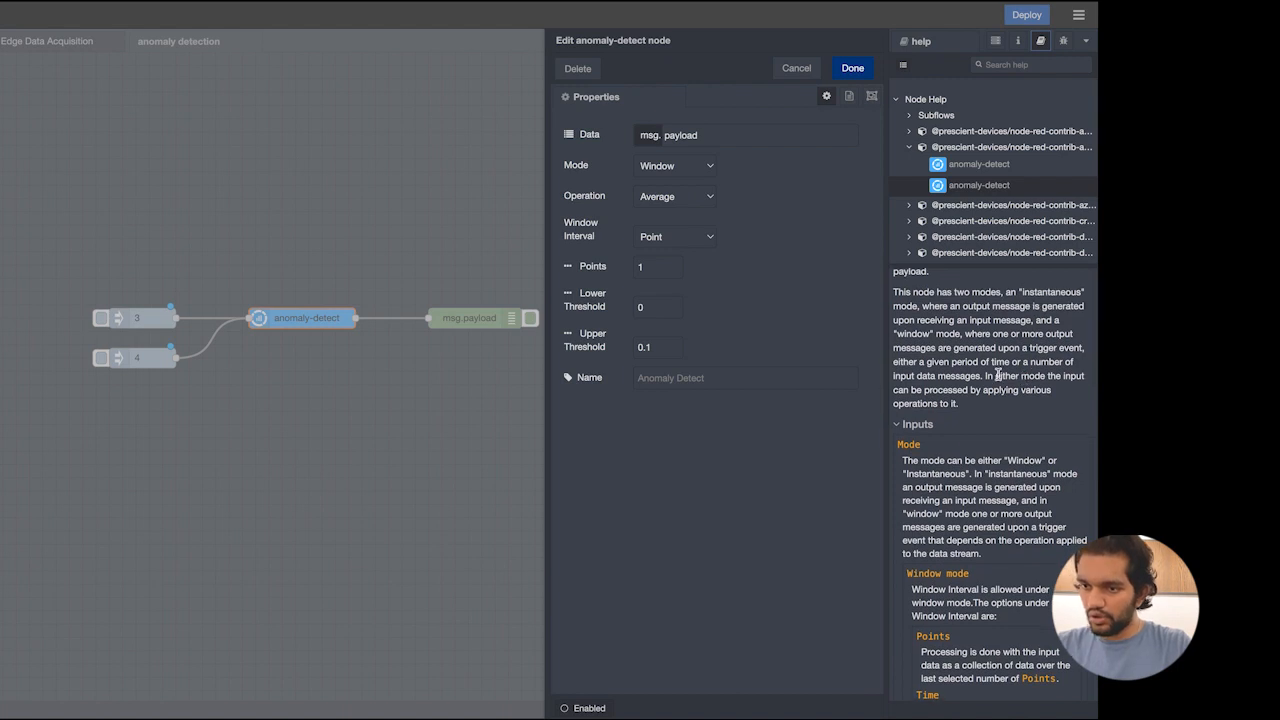
scroll(998, 373, up, 2)
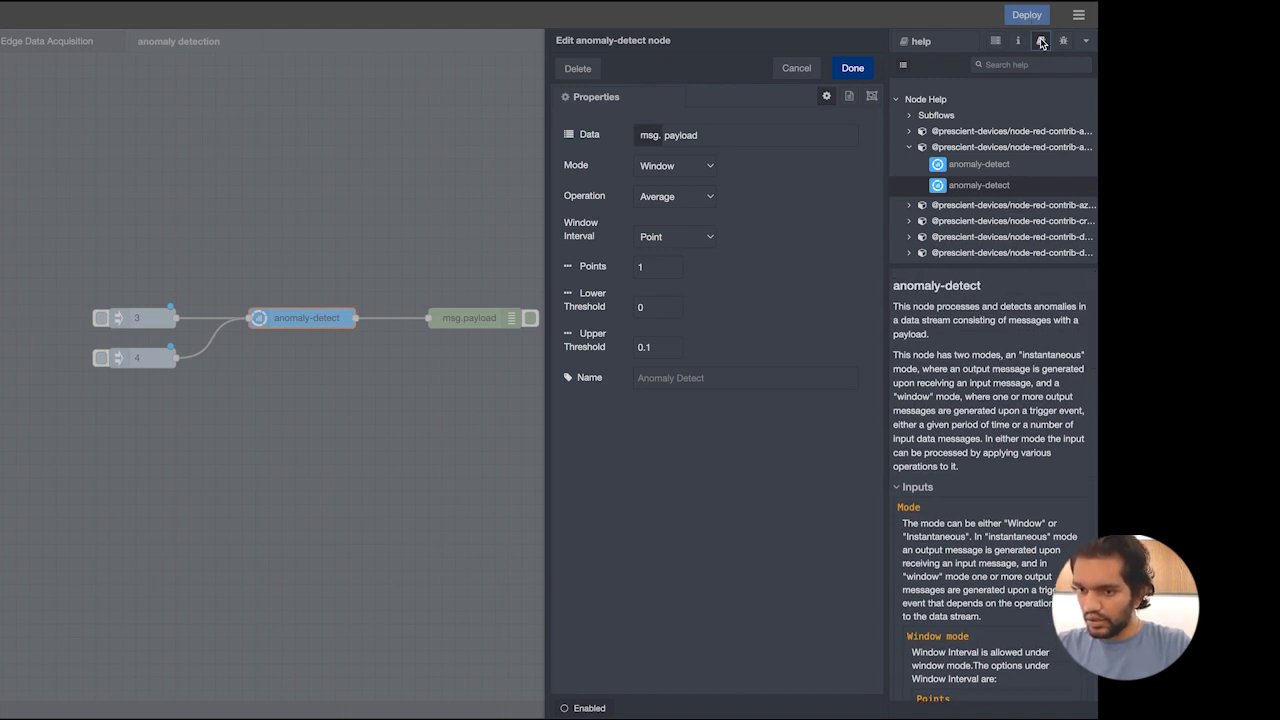
scroll(1015, 380, down, 1)
scroll(1015, 380, up, 1)
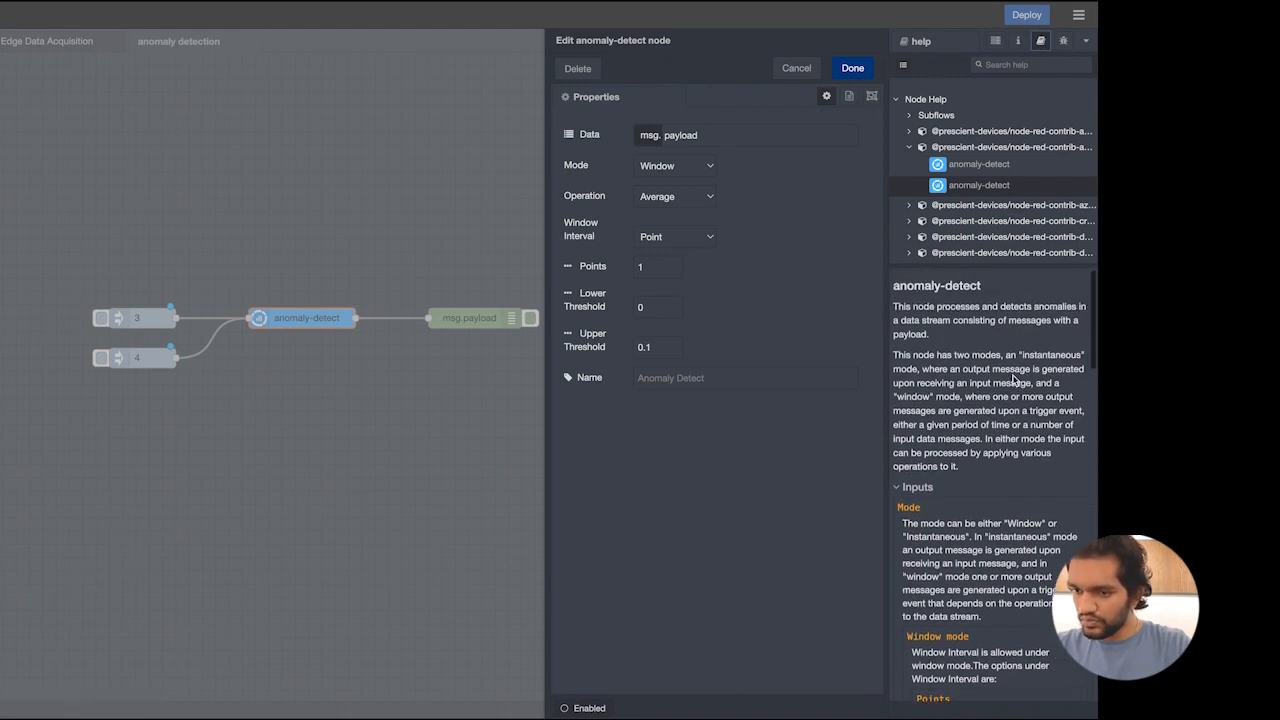
scroll(957, 408, down, 2)
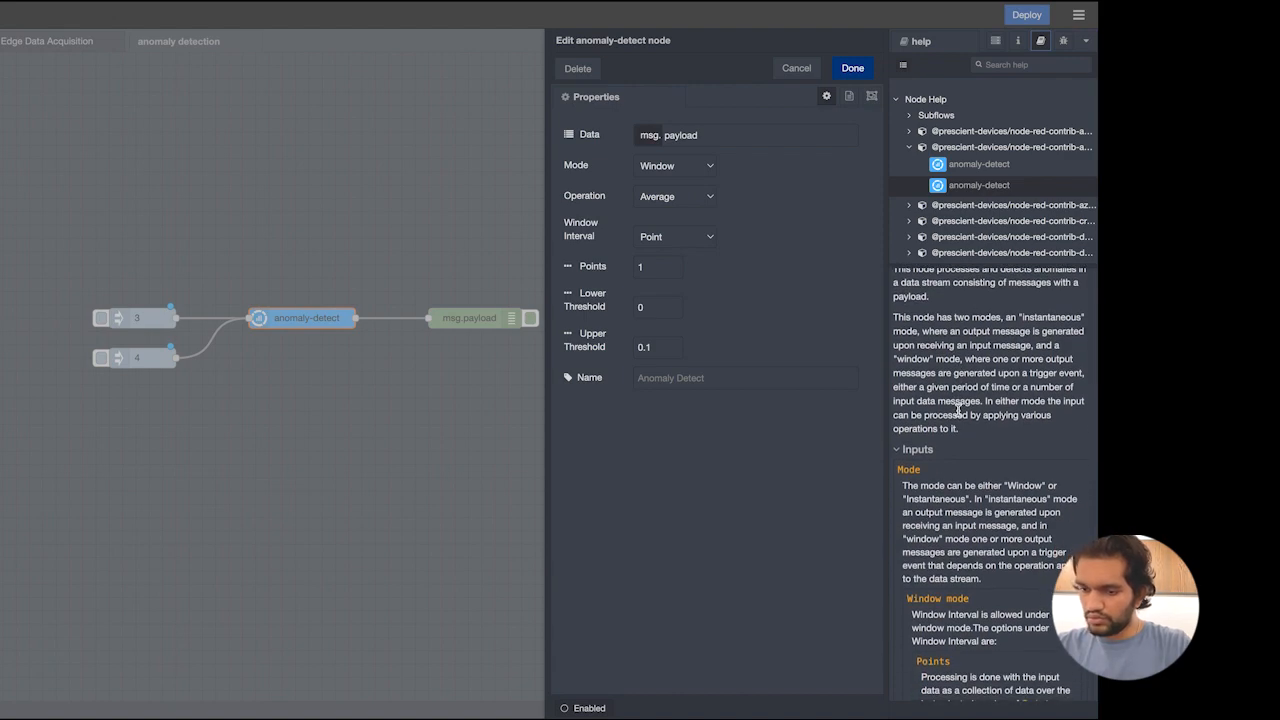
scroll(957, 408, down, 4)
scroll(957, 408, down, 3)
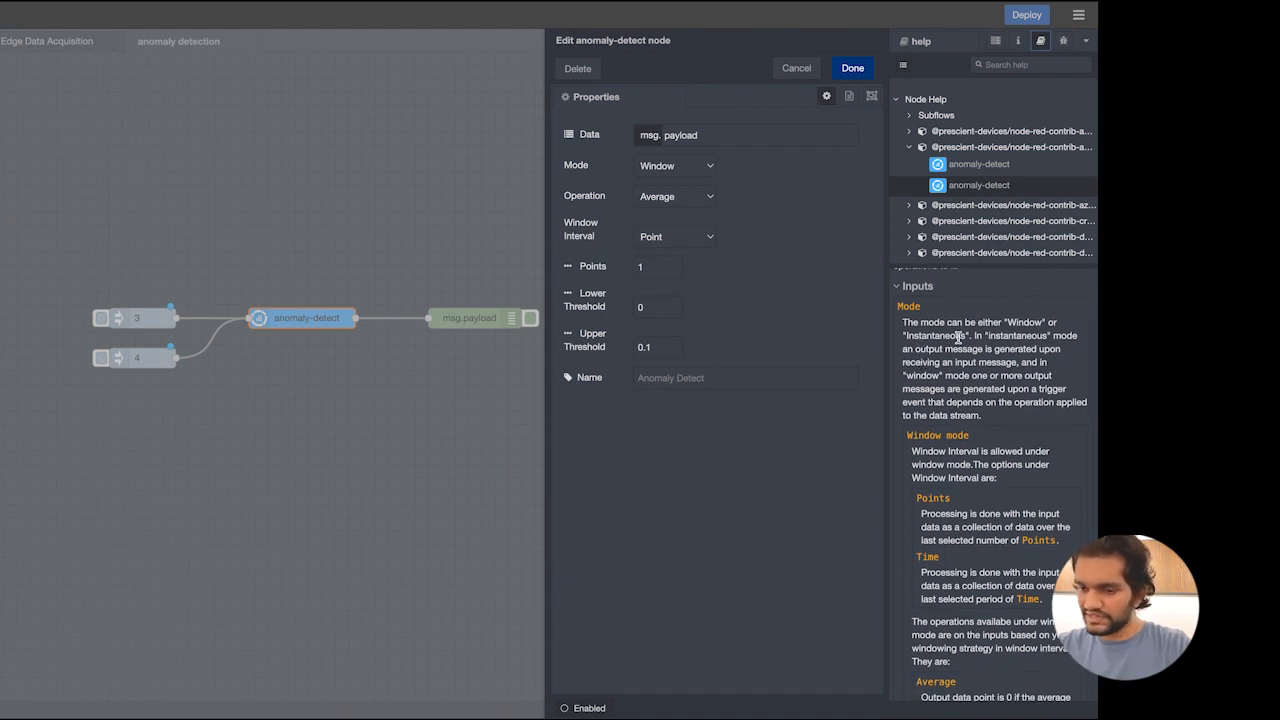
scroll(958, 340, down, 5)
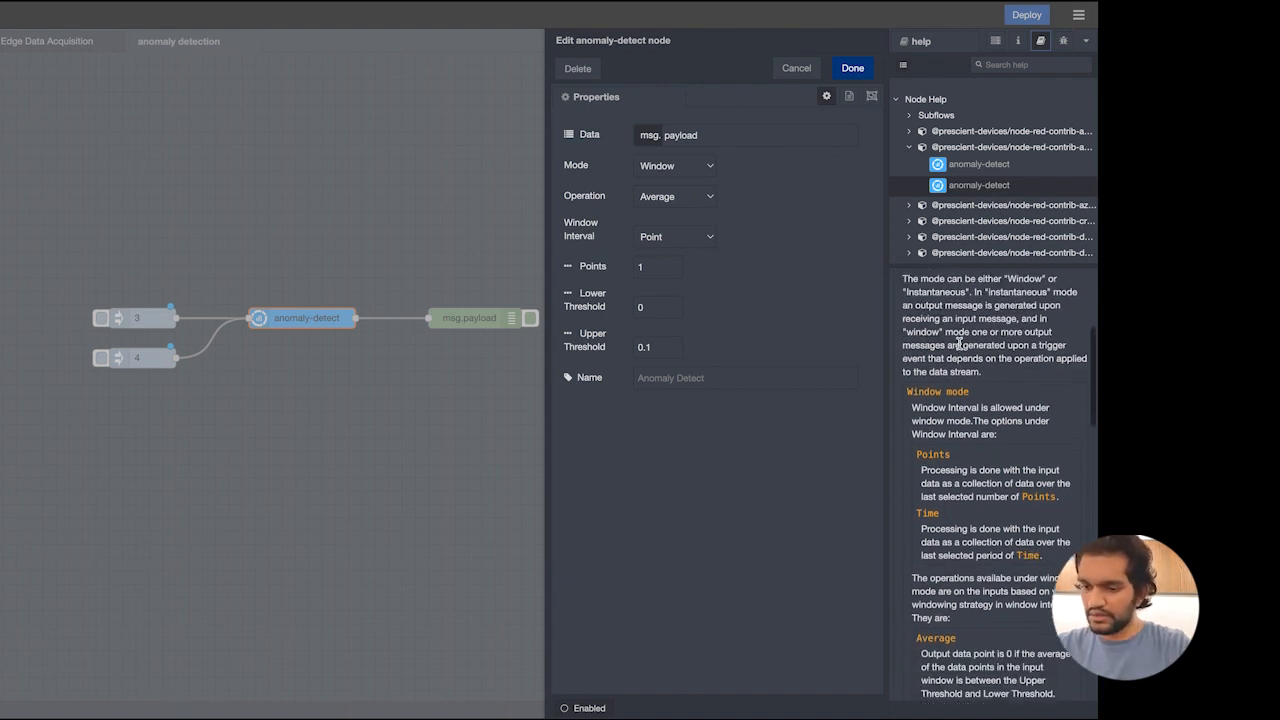
scroll(958, 347, down, 12)
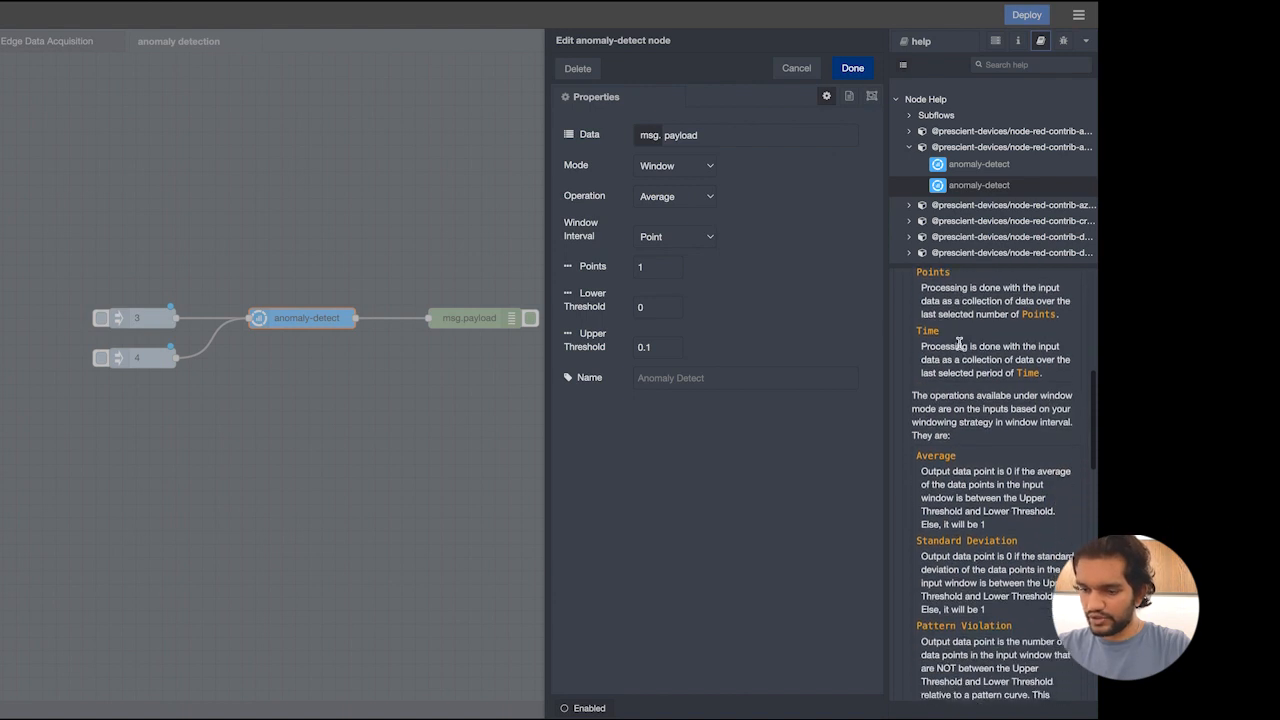
scroll(960, 347, down, 20)
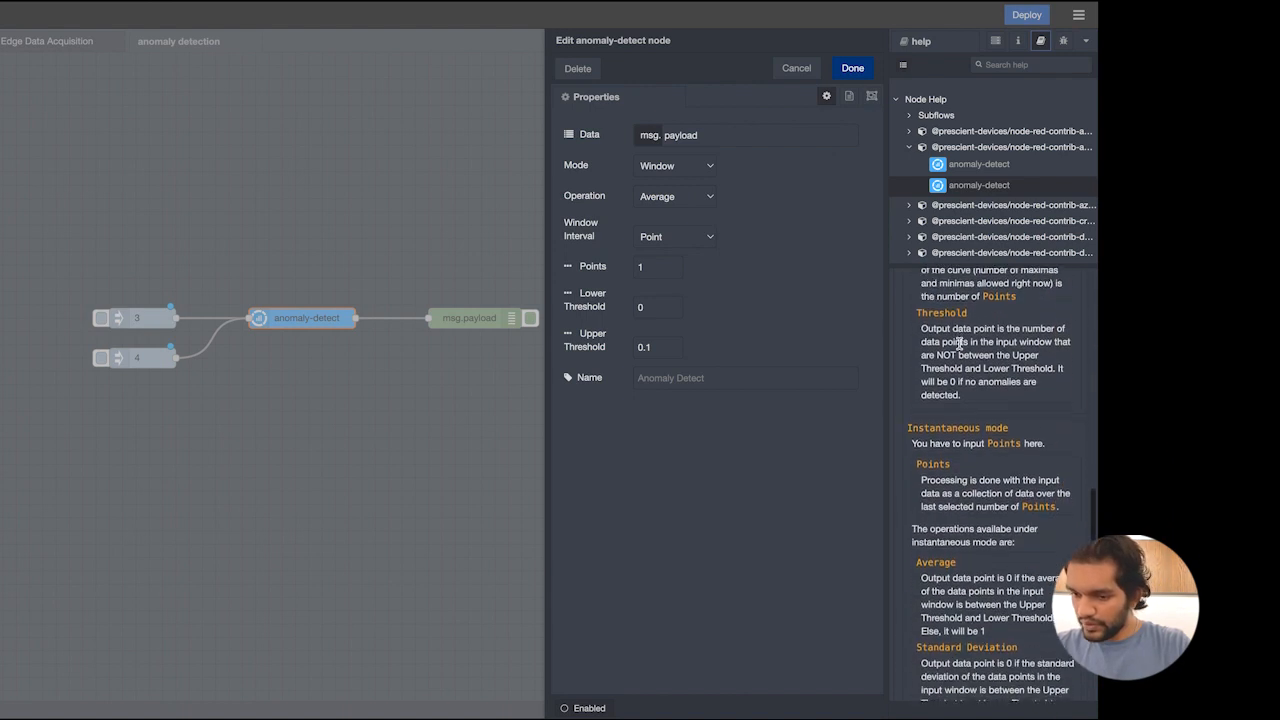
scroll(958, 340, down, 5)
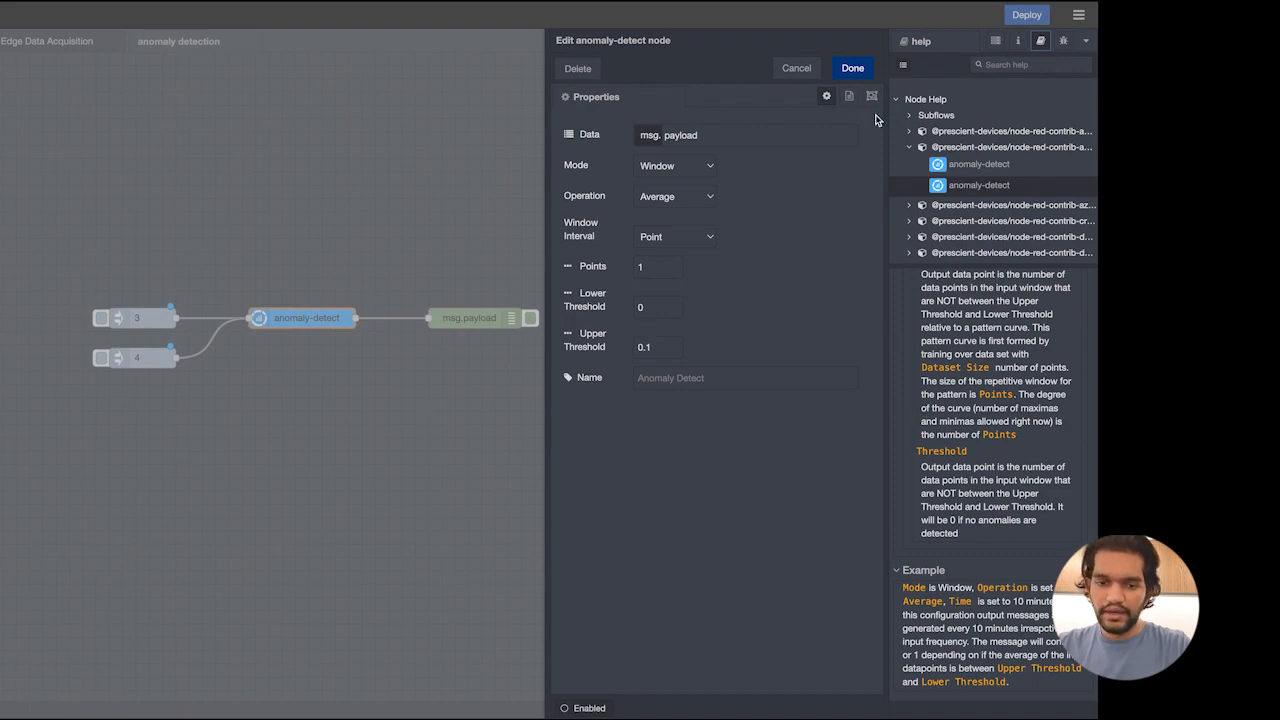
click(850, 70)
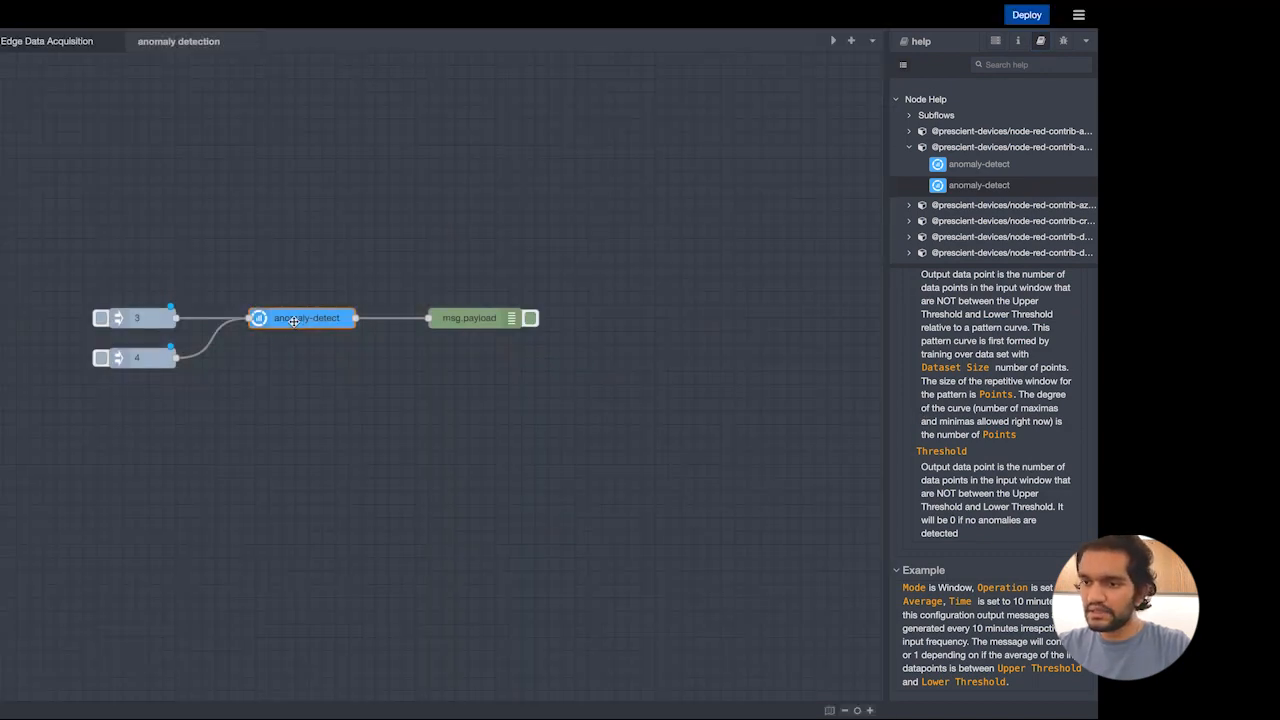
Step: Set the anomaly-detect node's Points to 10 and Upper Threshold to 2.0, with debug output shown, and save the node
double_click(296, 320)
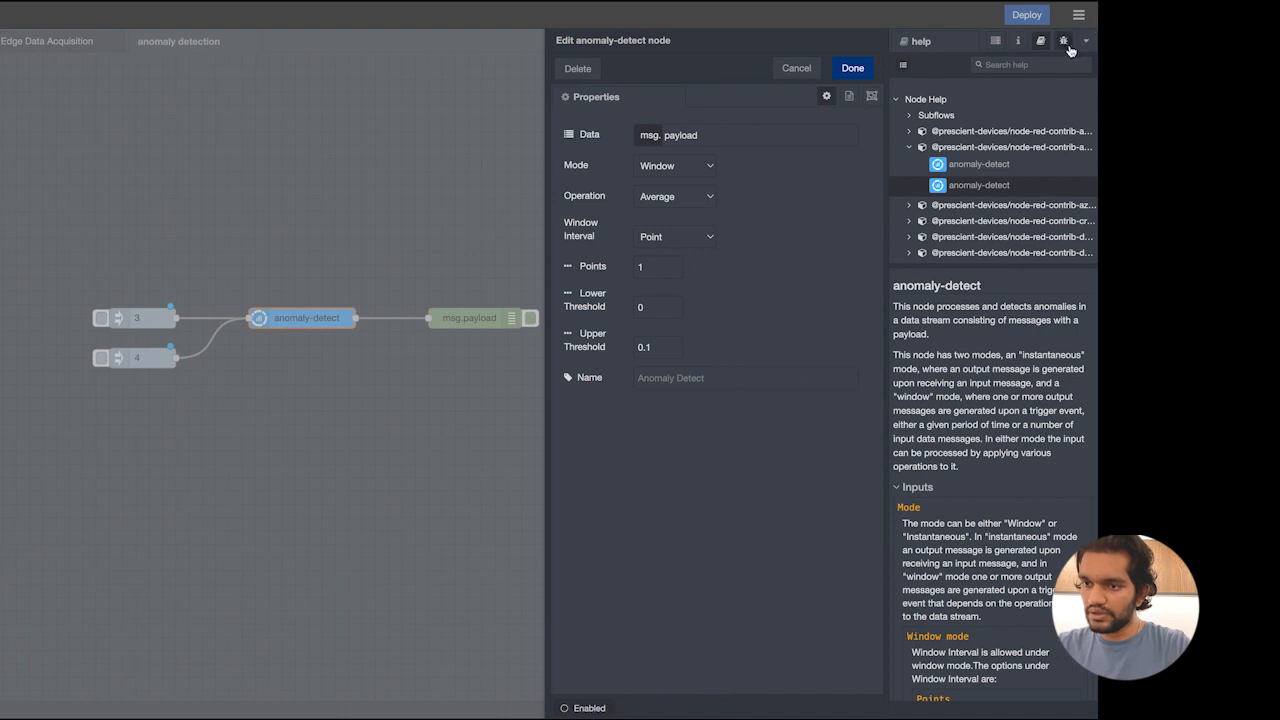
click(1063, 45)
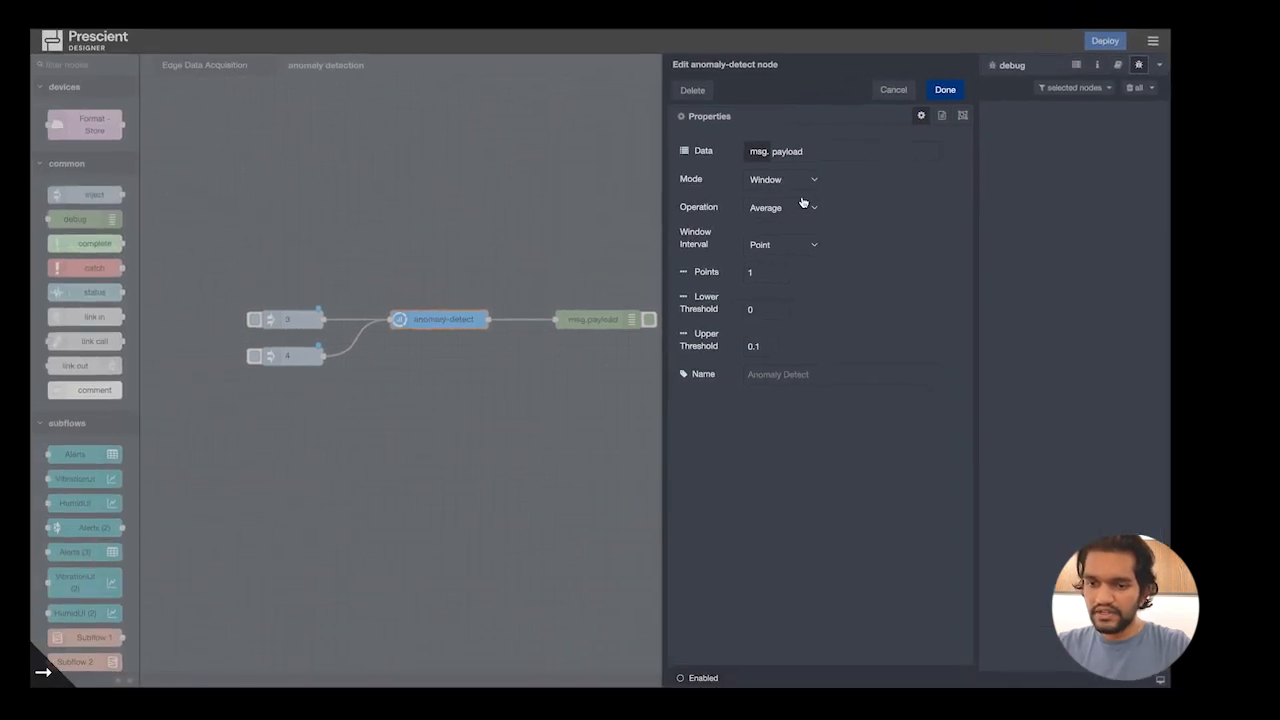
click(751, 272)
key(BackSpace)
text(010)
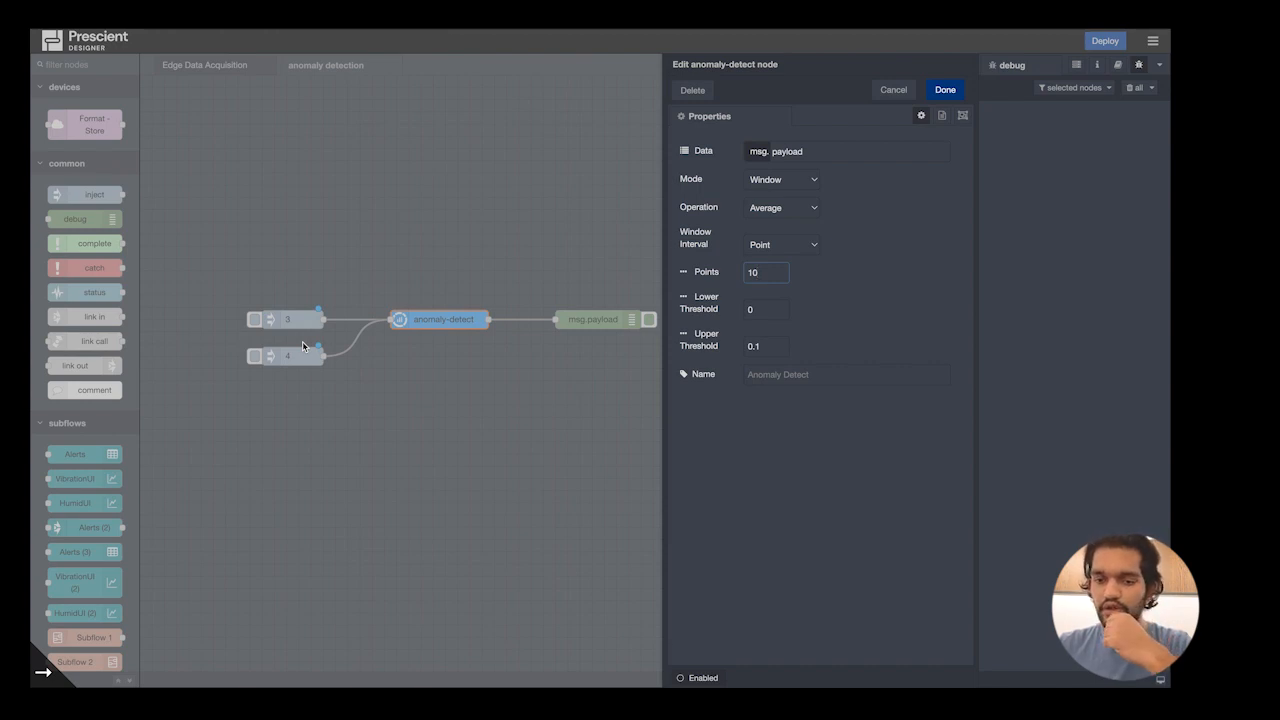
click(765, 313)
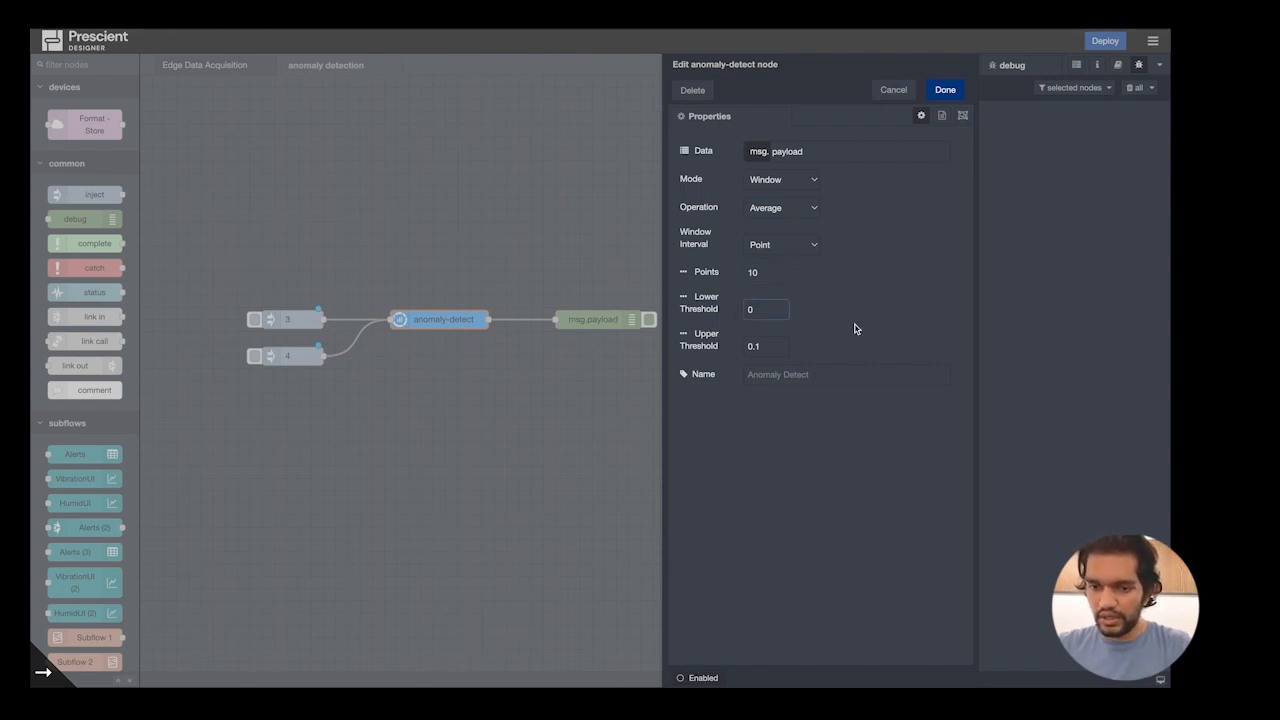
double_click(765, 346)
key(BackSpace)
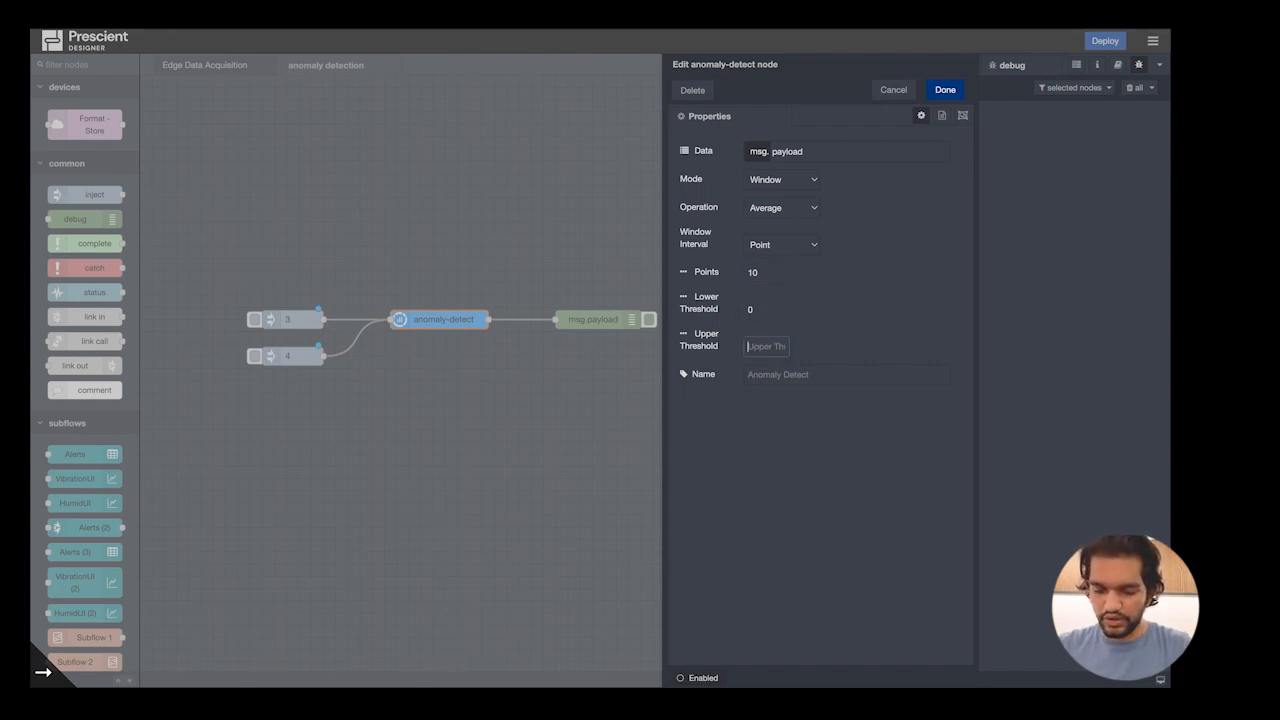
text(2)
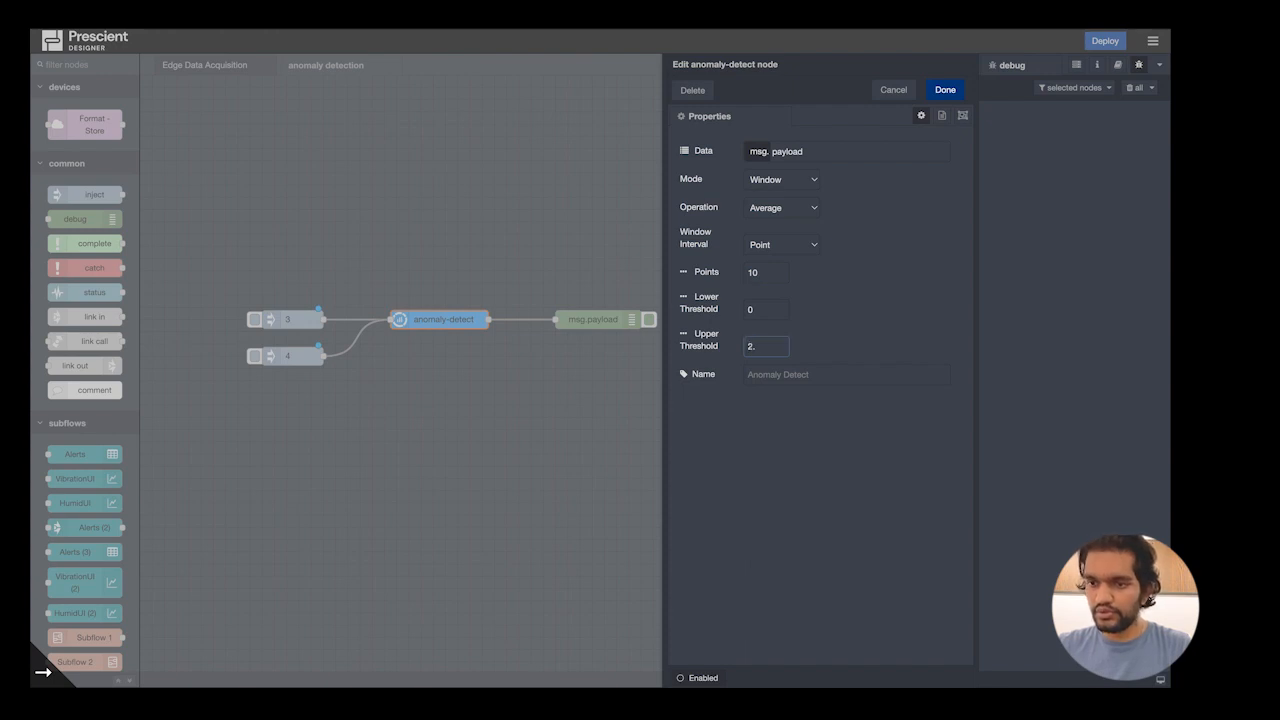
click(945, 90)
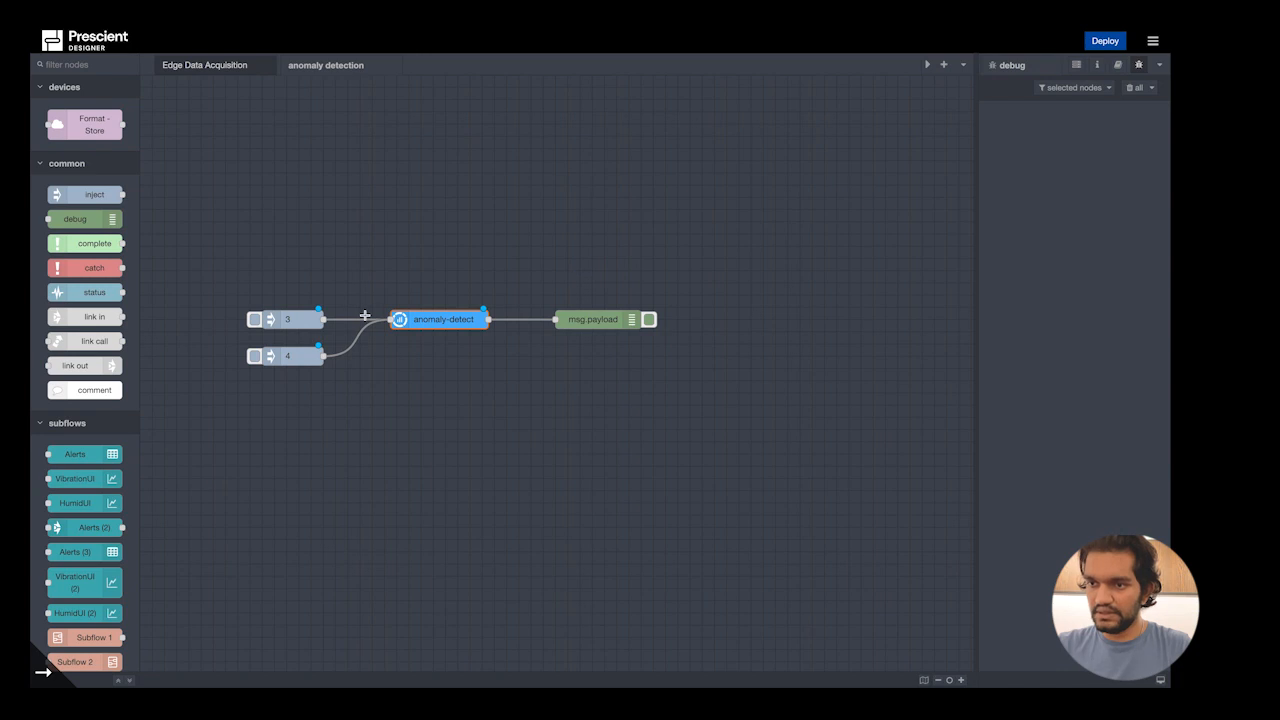
Step: Deploy the flow despite the improperly configured nodes and clear all debug messages
click(1100, 43)
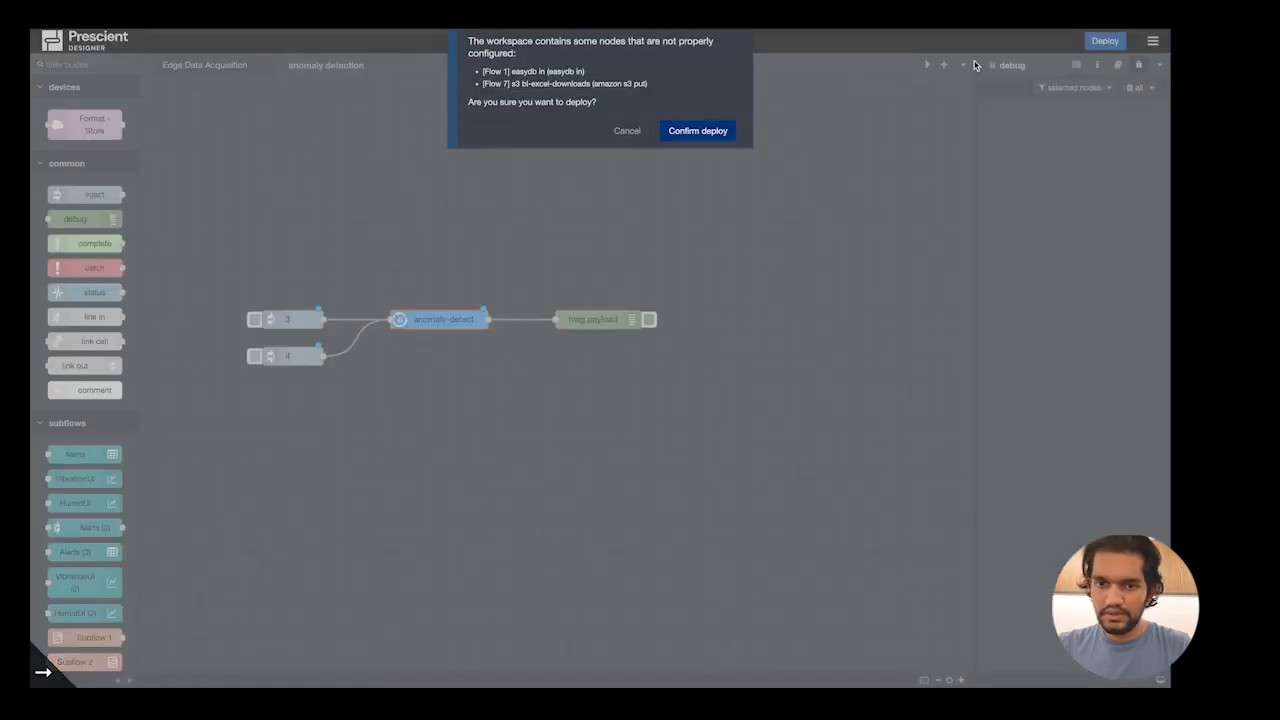
click(680, 132)
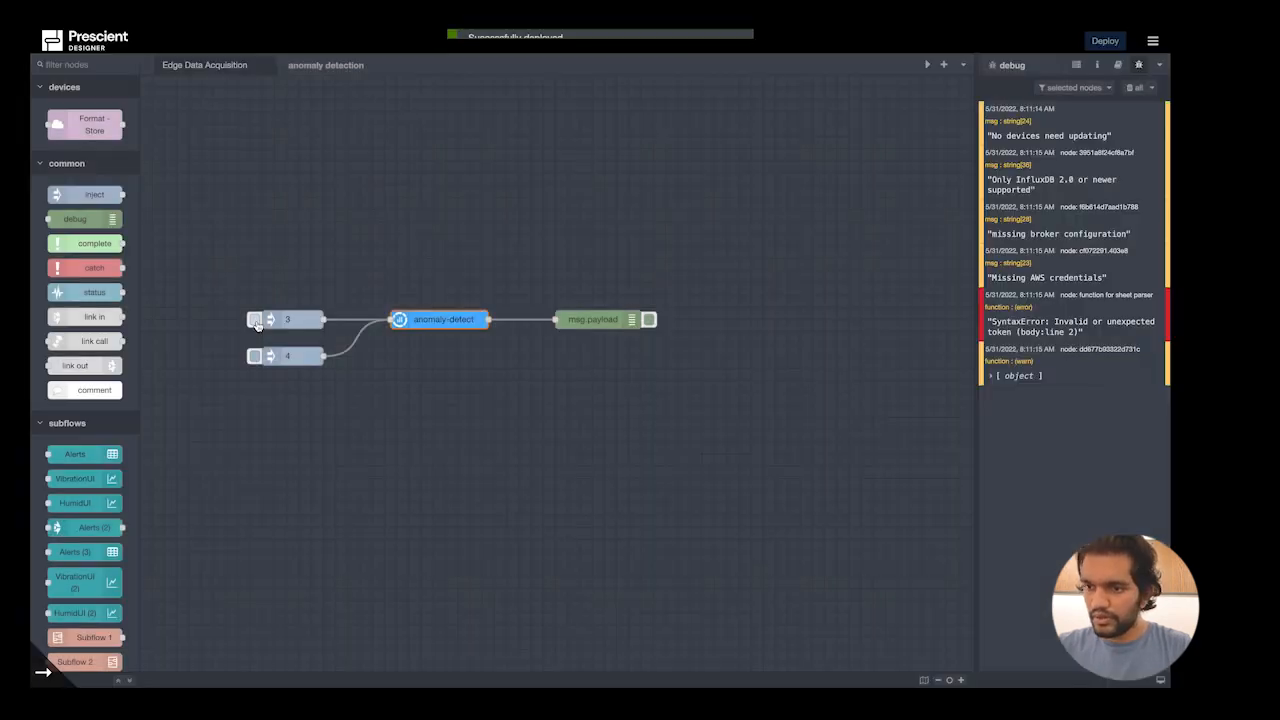
click(1134, 87)
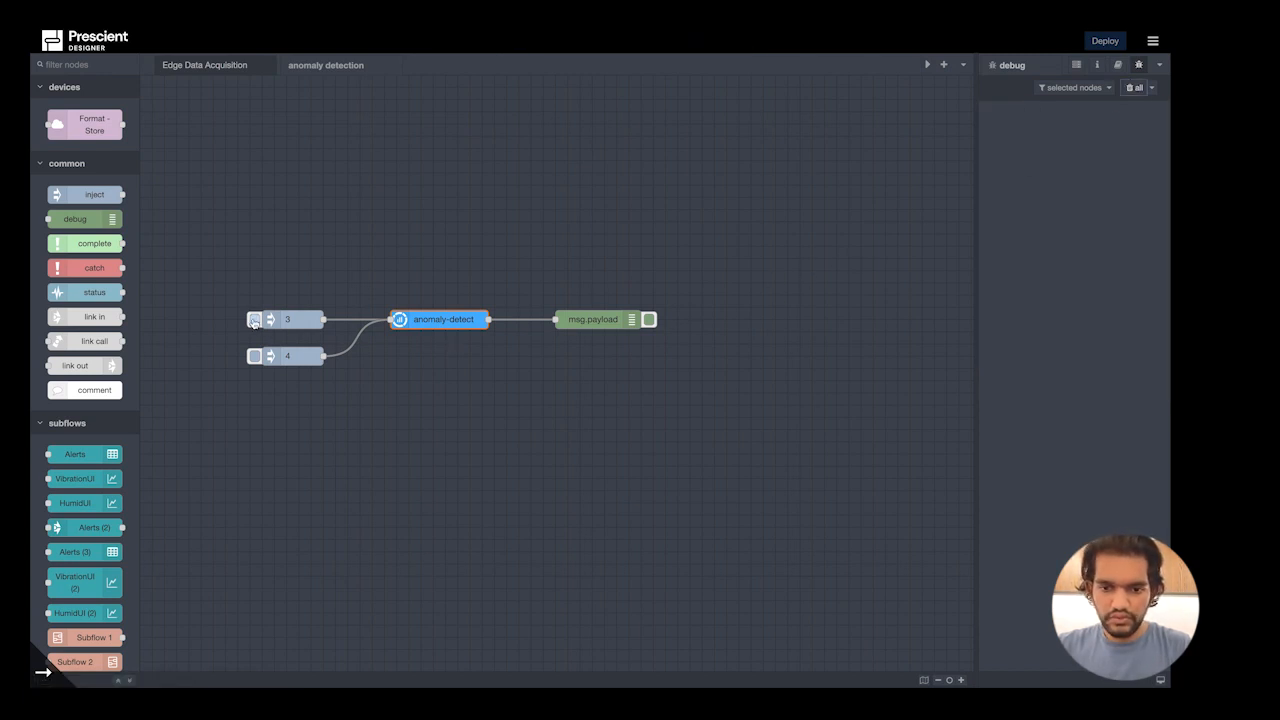
Step: Inject the values 3 and 4 alternately to fill the 10-point window, and check the result against the anomaly-detect node's settings
click(255, 320)
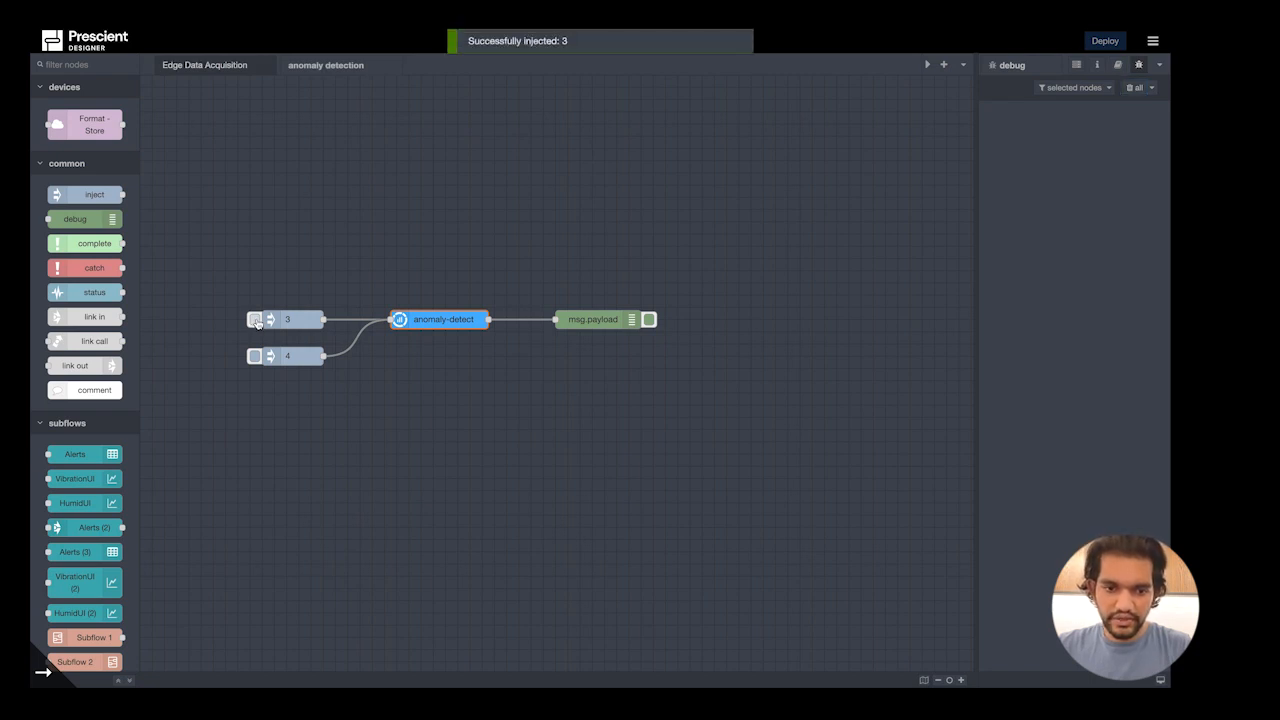
click(255, 357)
click(255, 320)
click(254, 358)
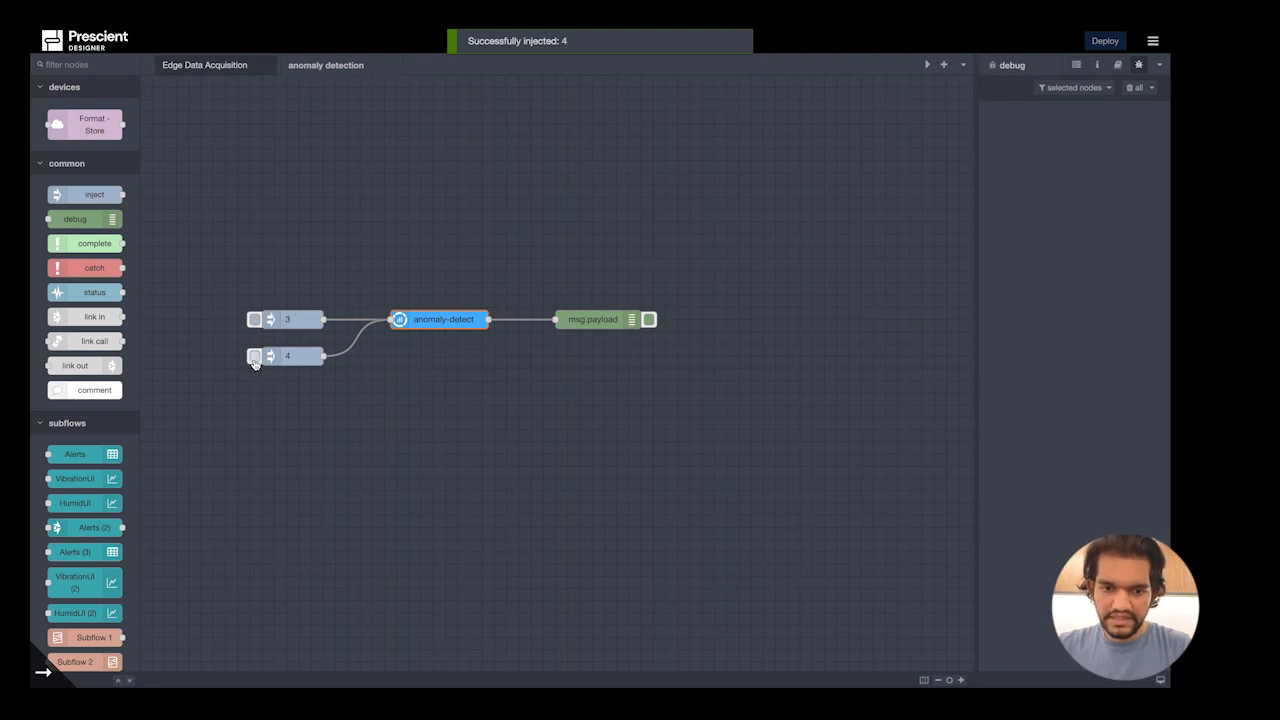
click(255, 320)
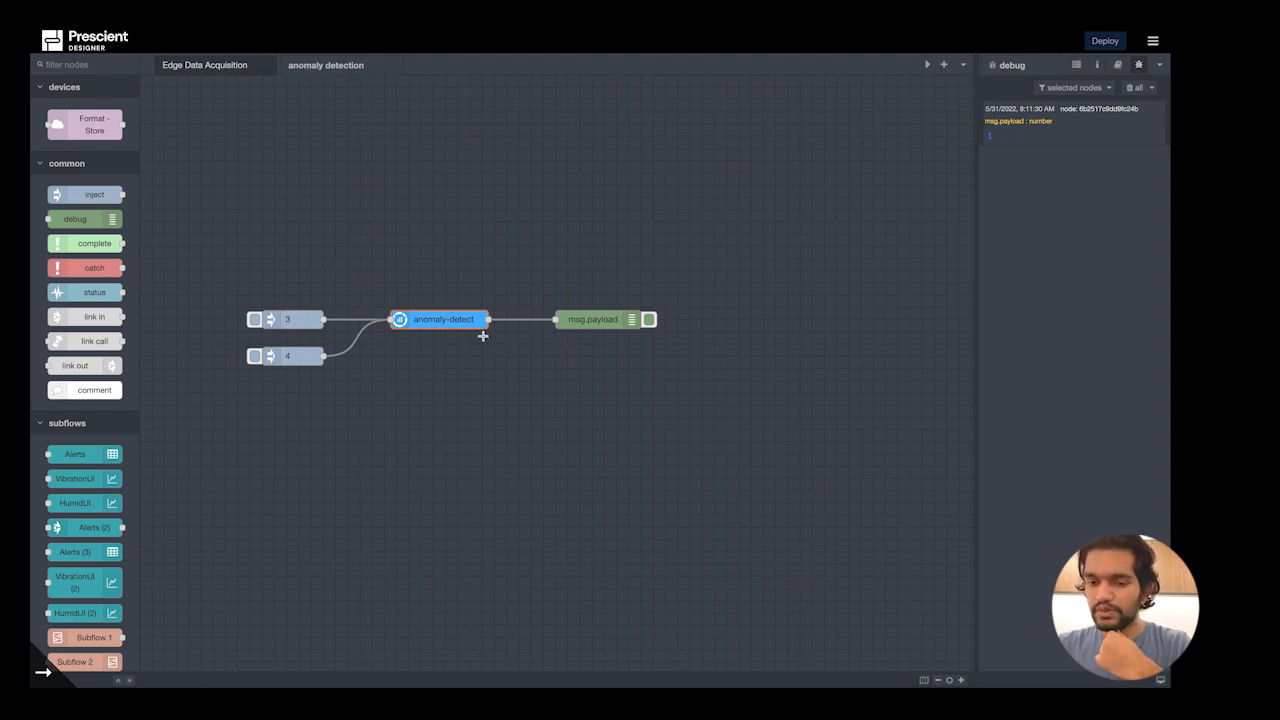
double_click(454, 321)
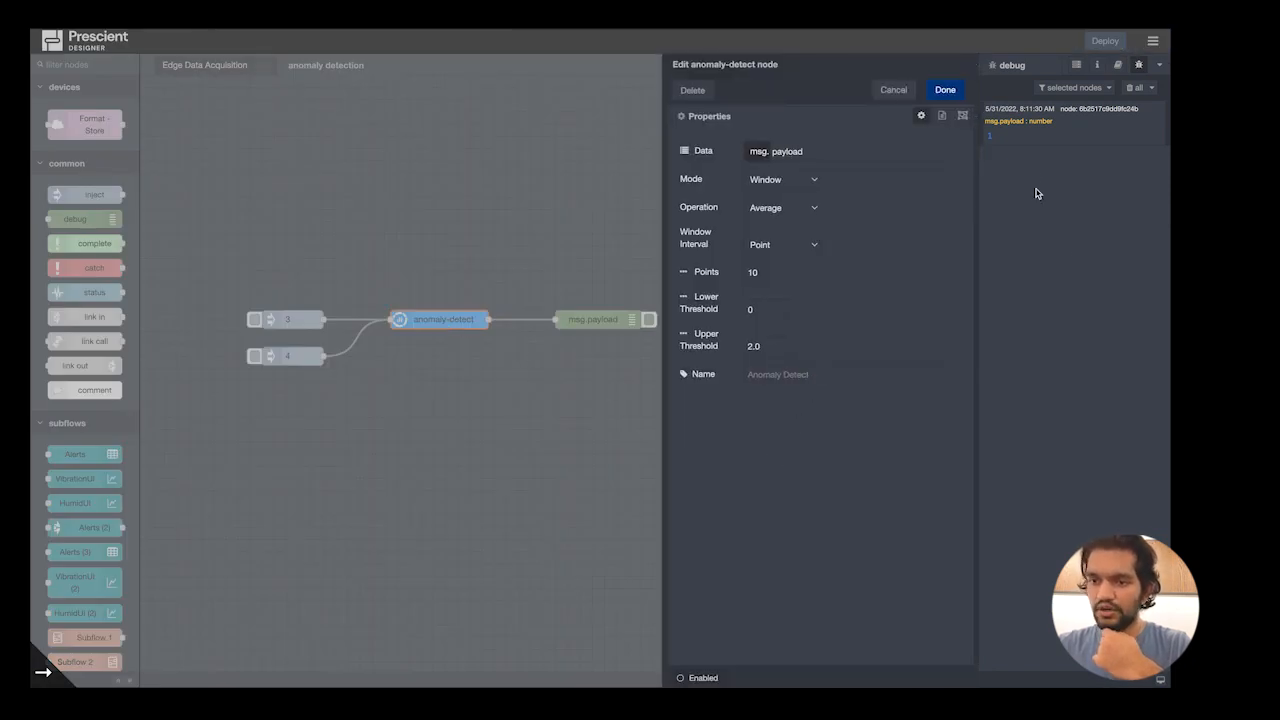
click(947, 92)
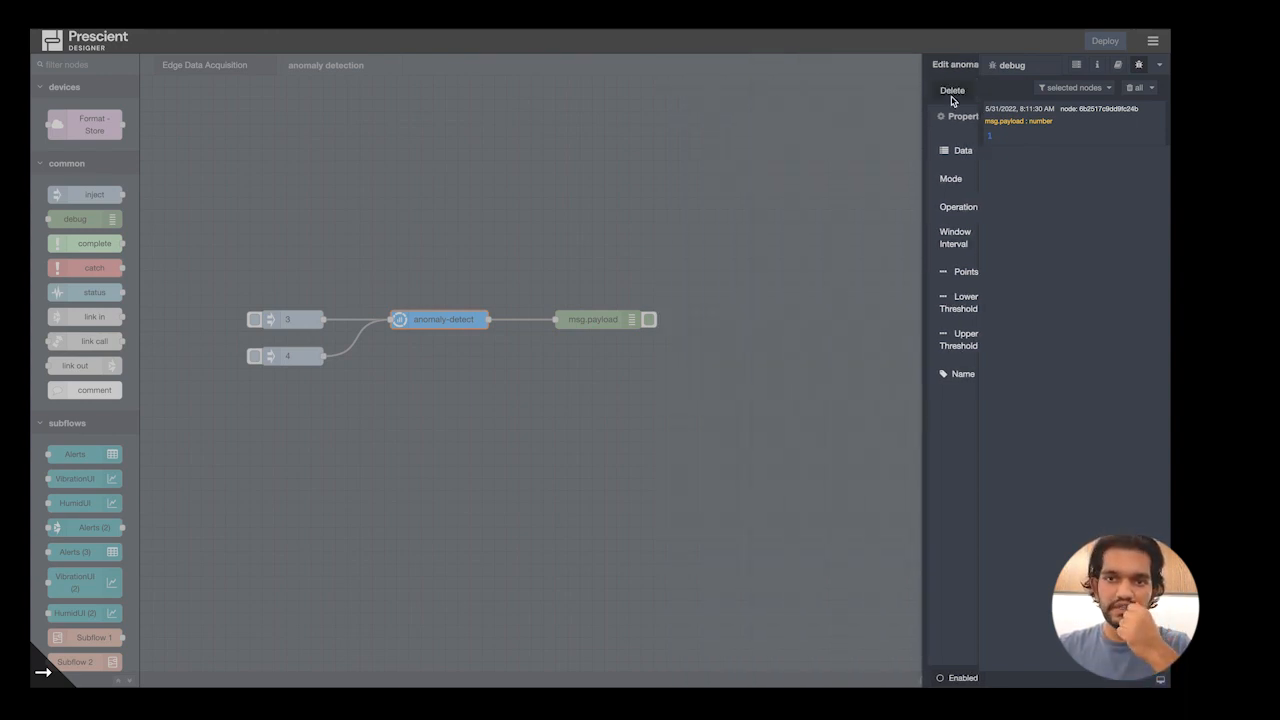